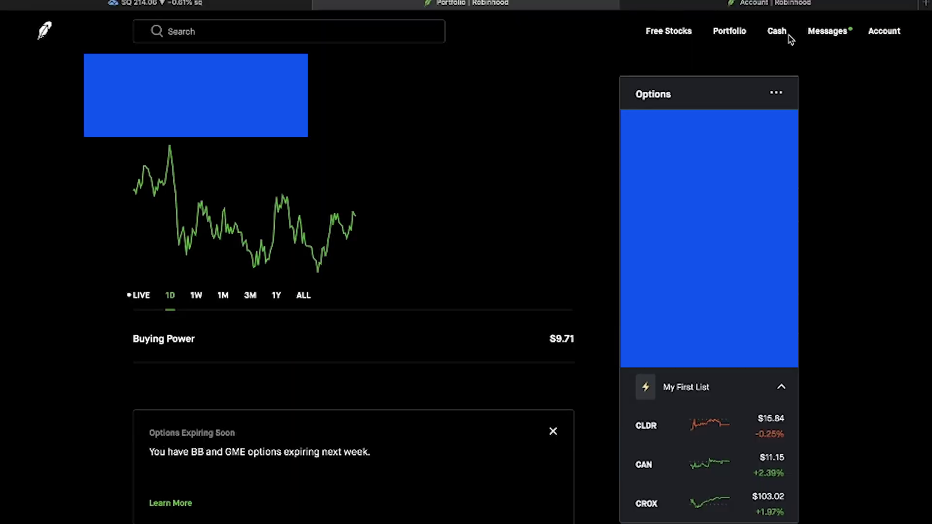
# Step: Open the Options Level entry under Options Trading in the account settings
pyautogui.click(887, 31)
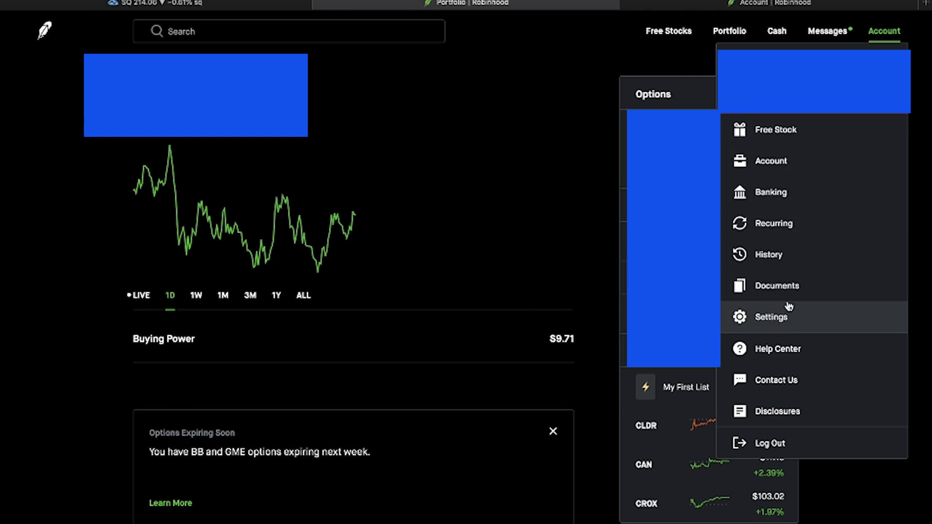
pyautogui.click(776, 318)
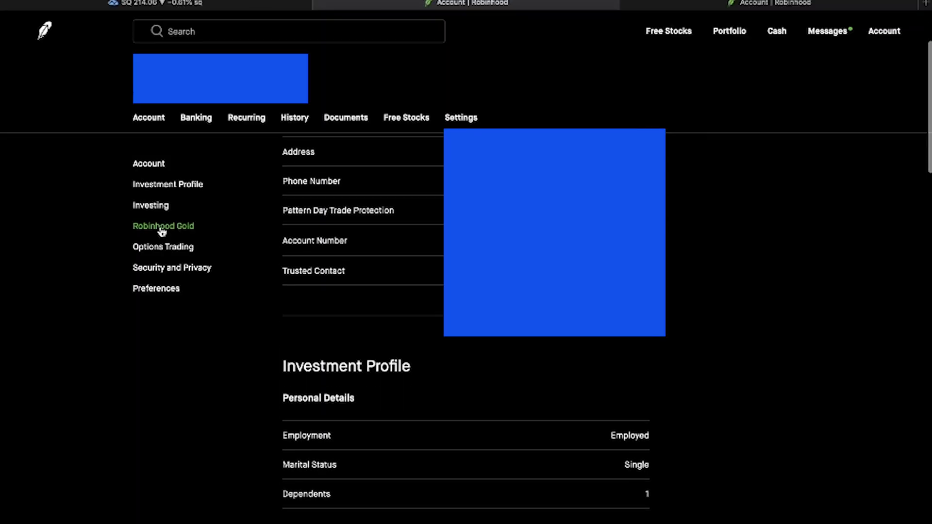
pyautogui.scroll(-2, 162, 232)
pyautogui.click(156, 249)
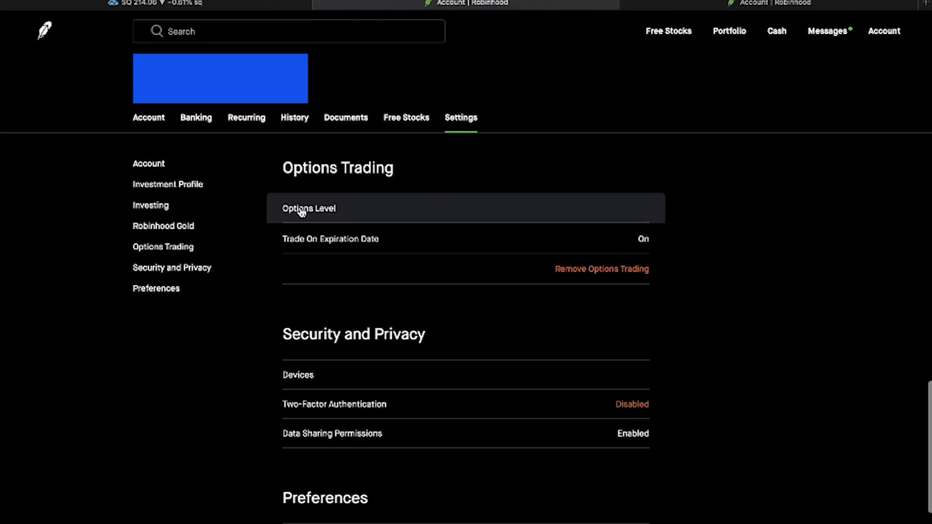
pyautogui.click(302, 211)
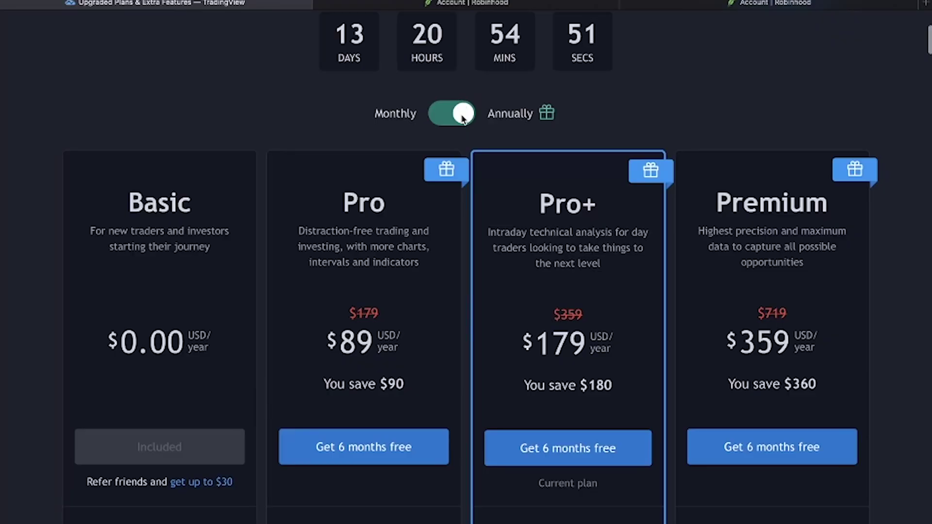
# Step: Switch the TradingView plan prices from annual to monthly billing
pyautogui.click(452, 113)
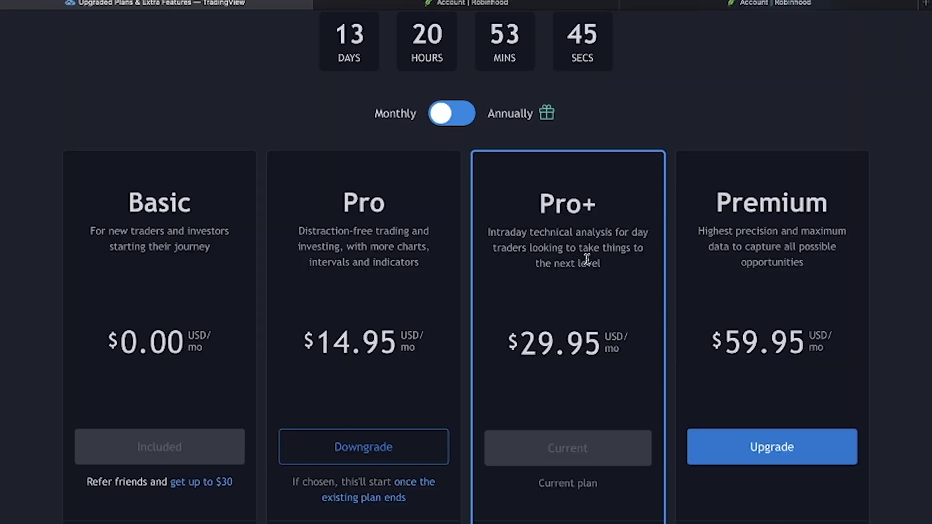
pyautogui.scroll(5, 586, 260)
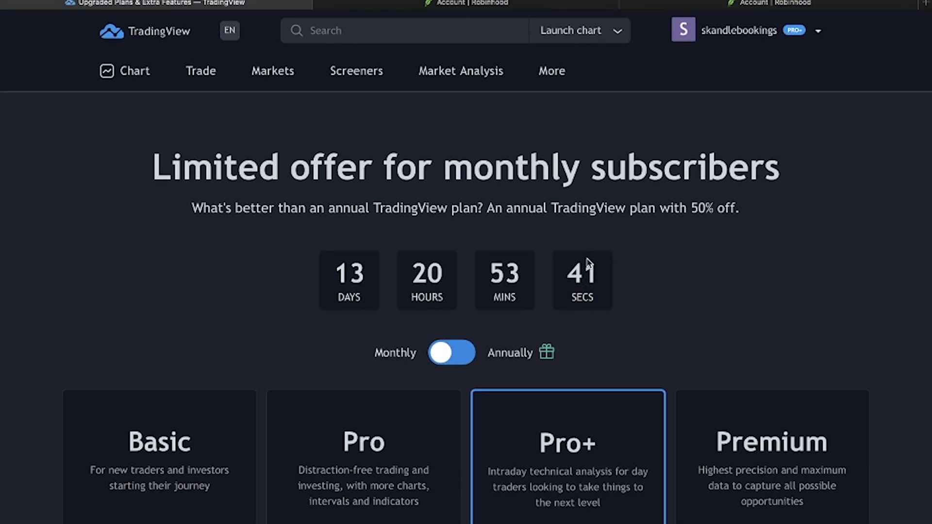
# Step: Search for SQ and load the Square, Inc. stock listed on NYSE in the chart
pyautogui.click(386, 38)
pyautogui.write('SQ')
pyautogui.click(360, 74)
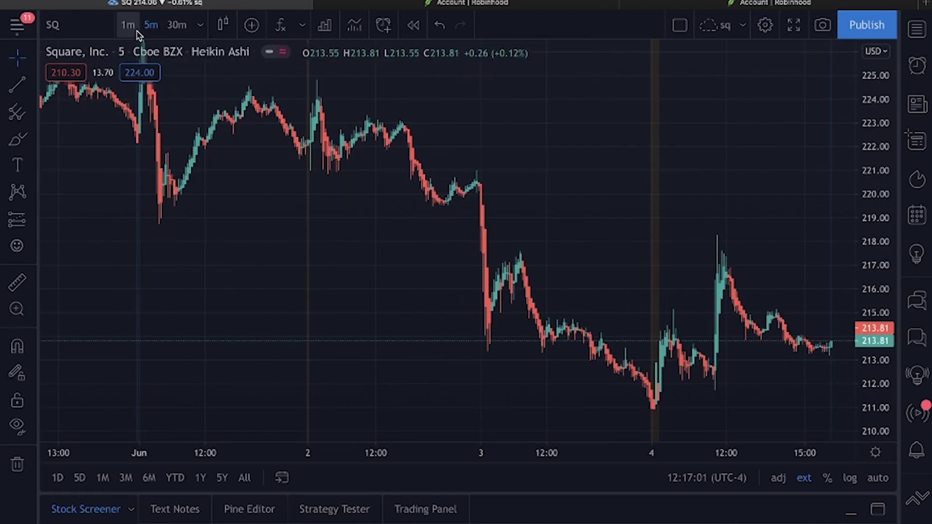
pyautogui.click(76, 33)
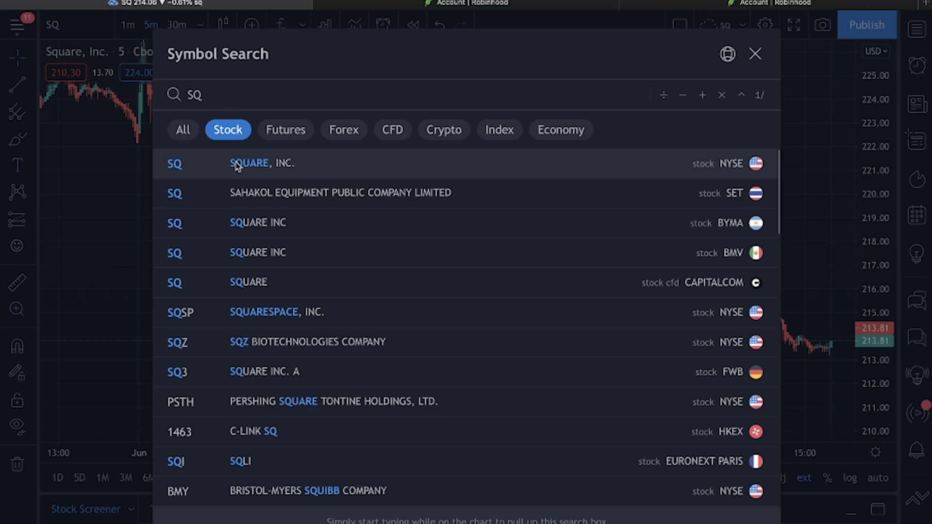
pyautogui.click(234, 164)
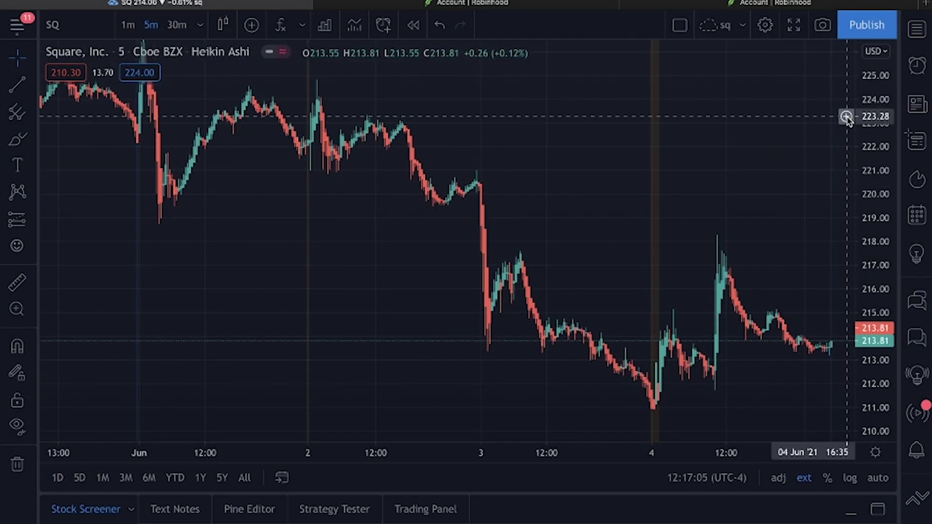
# Step: Compress the SQ chart's price and time scales to view a longer price history
pyautogui.moveTo(884, 107); pyautogui.dragTo(874, 284)
pyautogui.moveTo(884, 230); pyautogui.dragTo(858, 210)
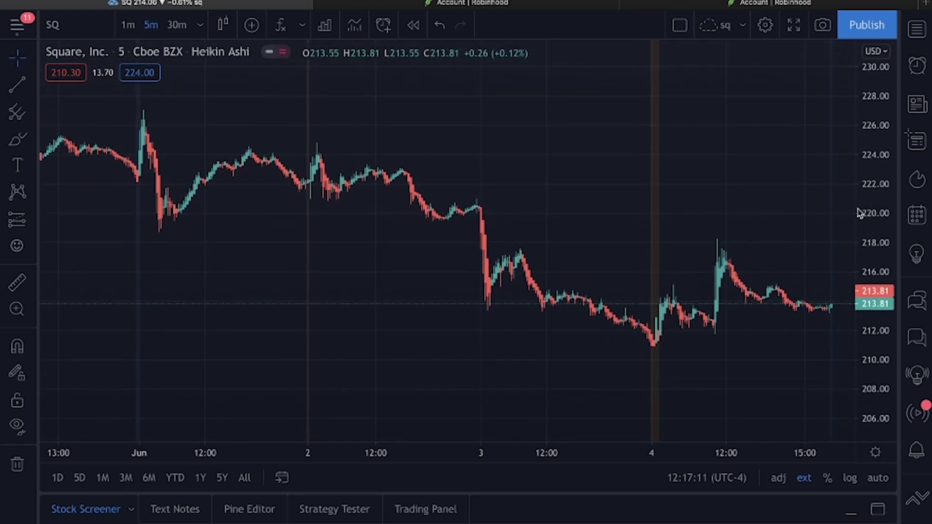
pyautogui.moveTo(544, 453); pyautogui.dragTo(593, 468)
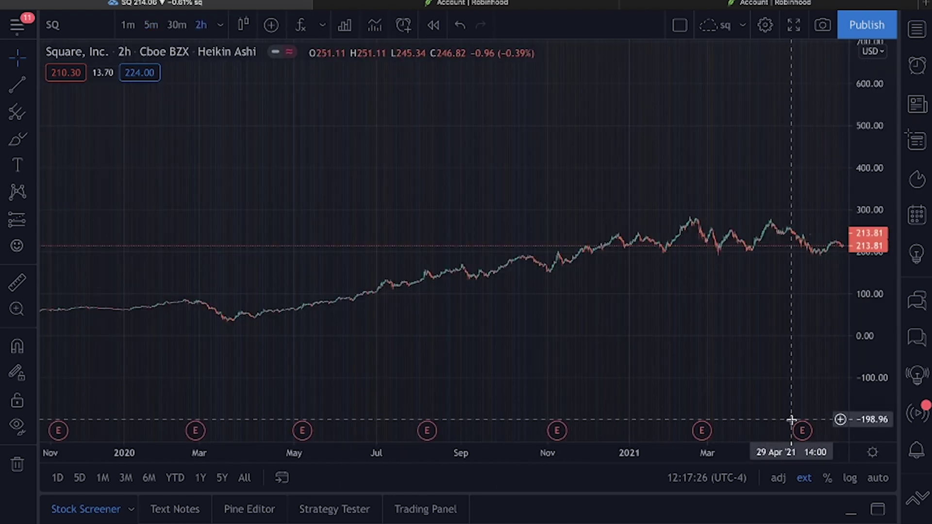
pyautogui.moveTo(794, 453); pyautogui.dragTo(699, 471)
# Step: View SQ's one-year and five-year ranges, with the price scale stretched to make the long-term trend readable
pyautogui.click(199, 479)
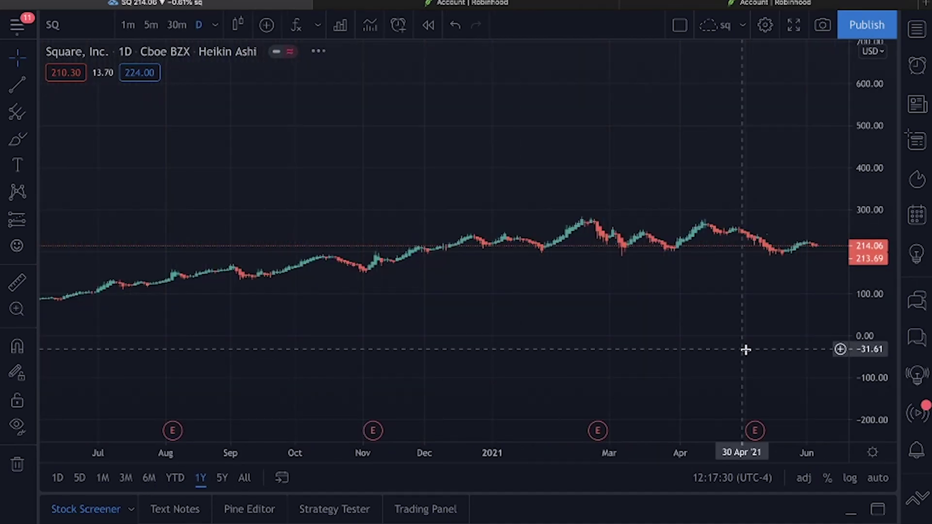
pyautogui.click(224, 481)
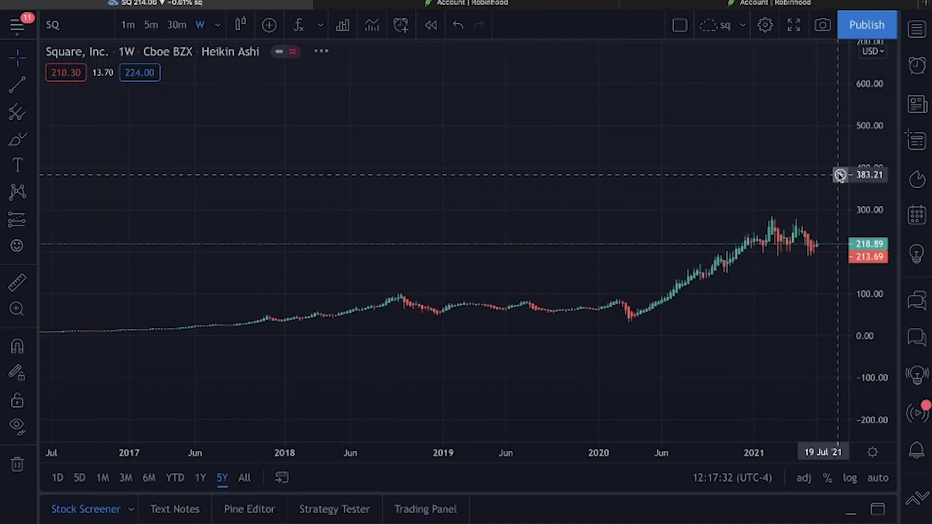
pyautogui.moveTo(869, 360); pyautogui.dragTo(863, 165)
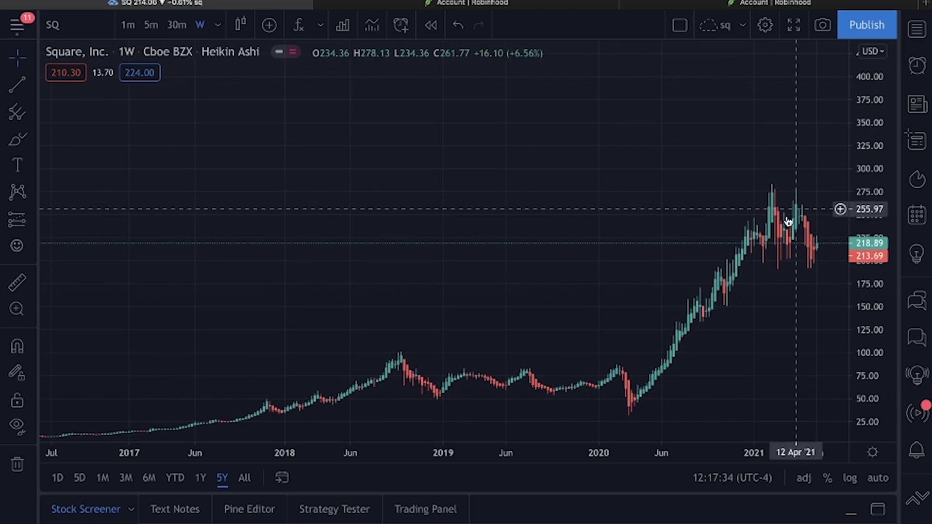
pyautogui.moveTo(745, 358); pyautogui.dragTo(752, 262)
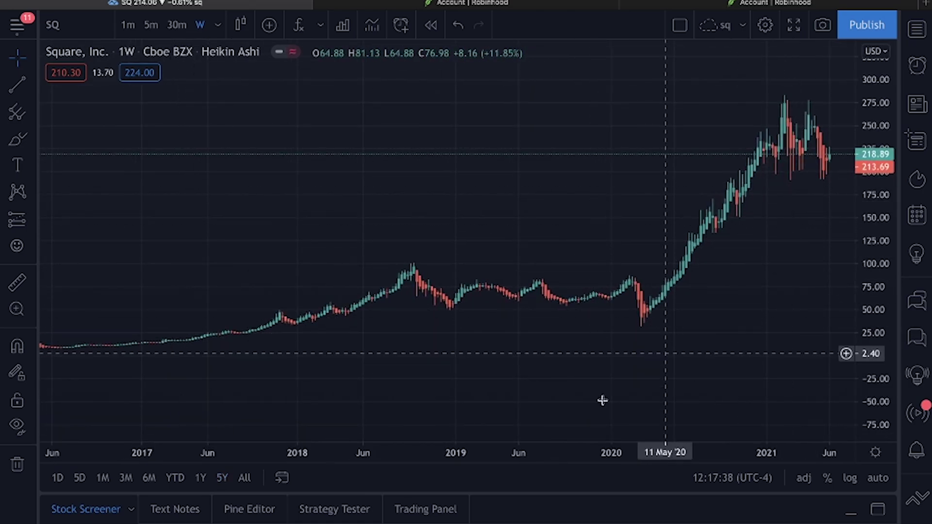
# Step: Change the chart type to Hollow Candles and inspect the recent weekly candles up close
pyautogui.click(240, 25)
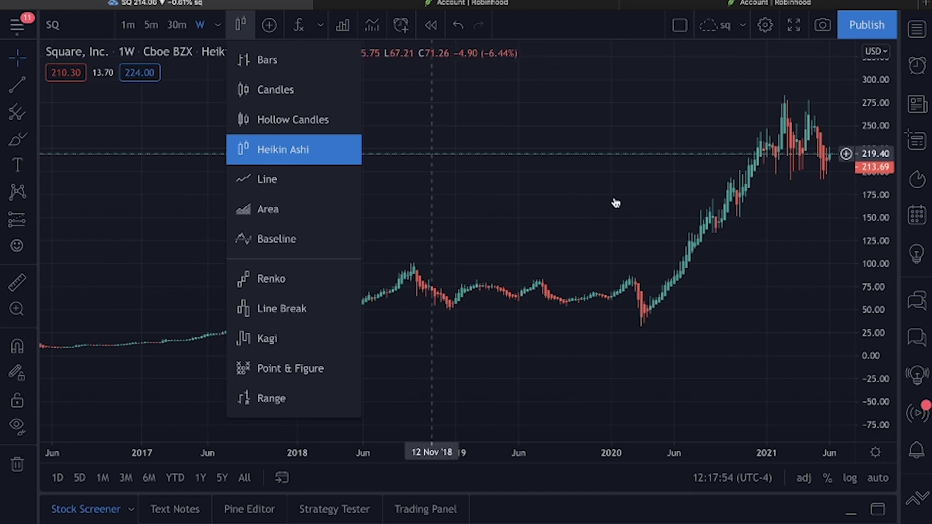
pyautogui.click(289, 120)
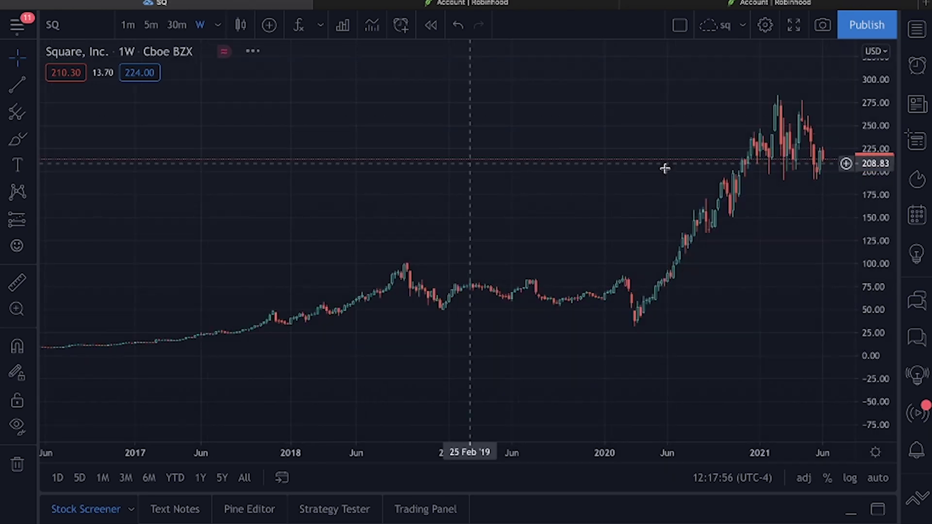
pyautogui.scroll(5, 630, 463)
pyautogui.scroll(-2, 630, 464)
# Step: Try the Candles, Bars and Area chart types on the weekly SQ chart
pyautogui.click(240, 24)
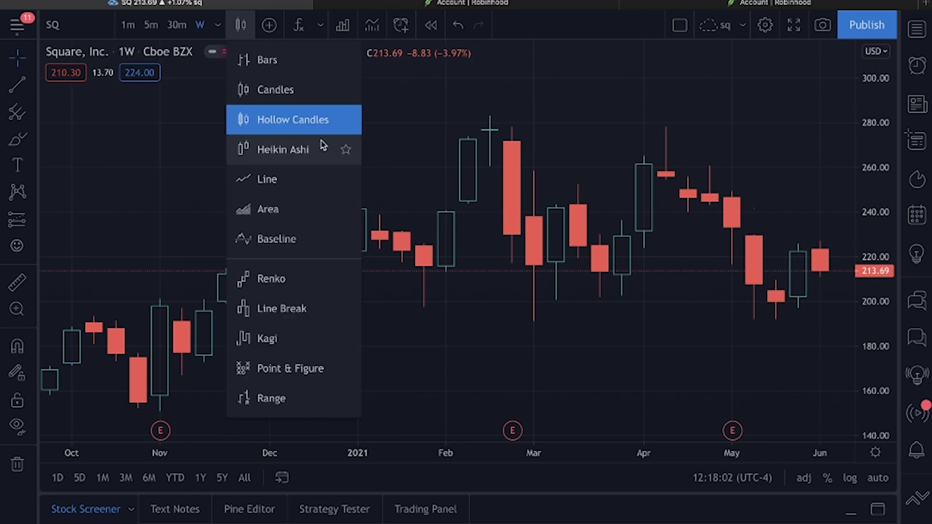
pyautogui.click(328, 101)
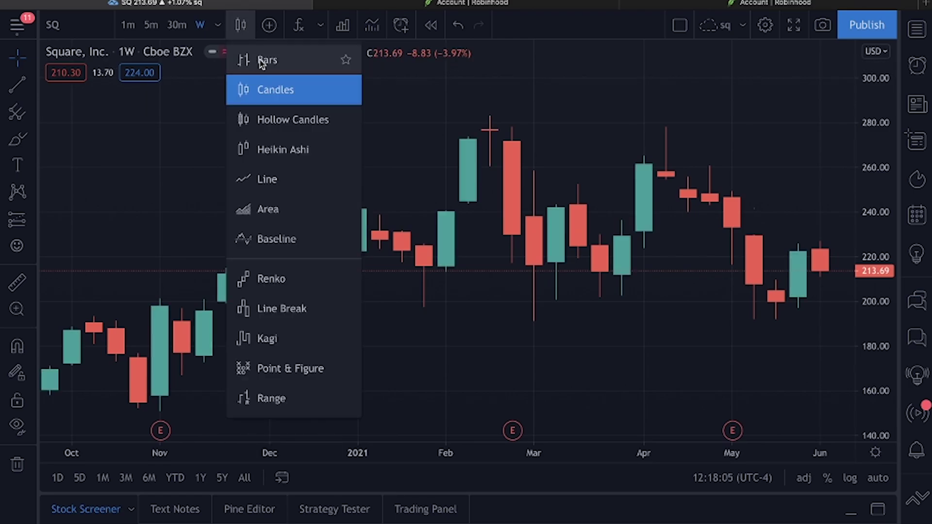
pyautogui.click(262, 60)
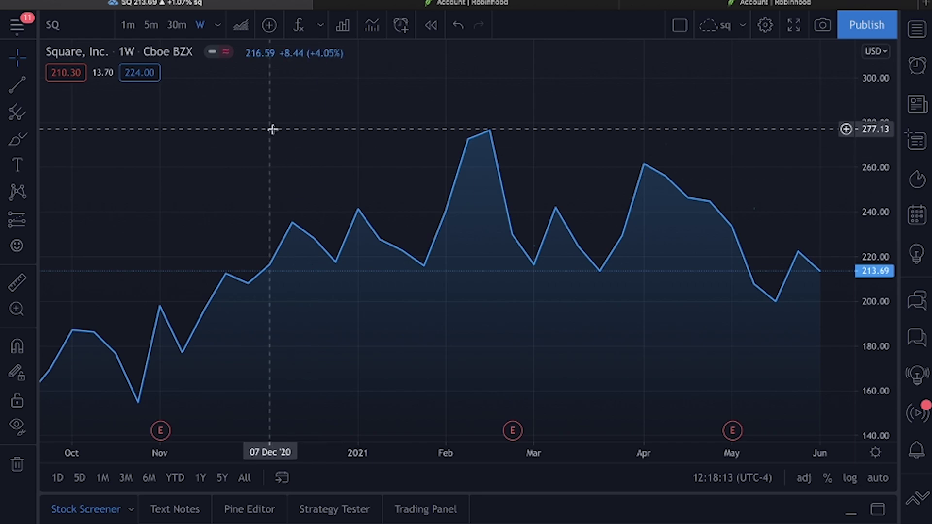
# Step: Set the chart type to Heikin Ashi
pyautogui.click(242, 25)
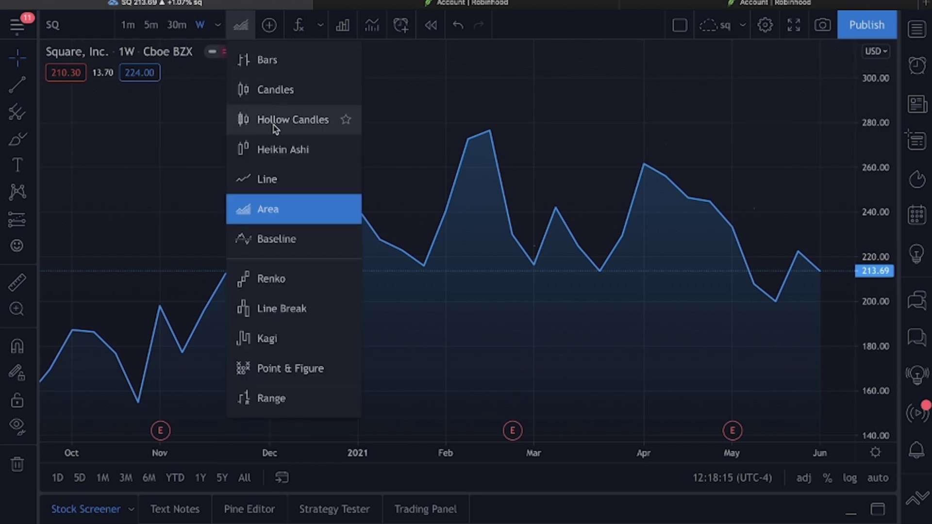
pyautogui.click(274, 150)
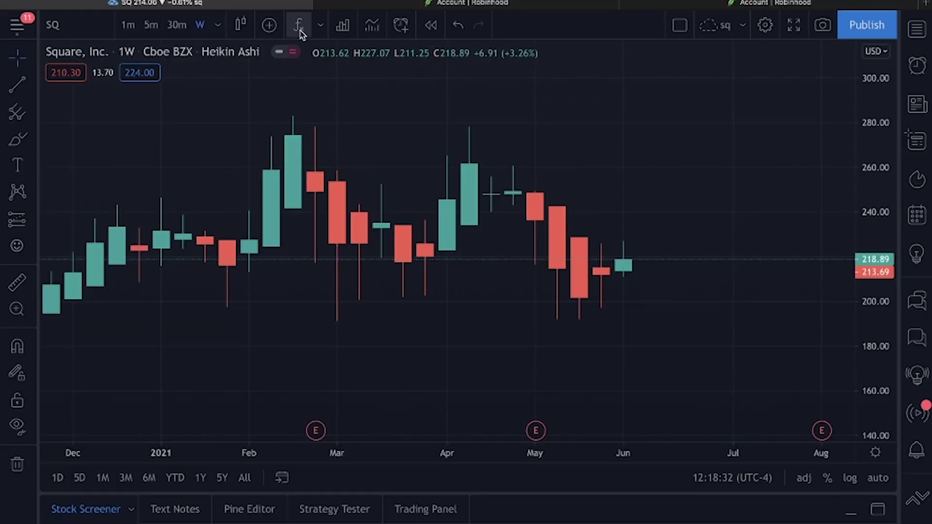
# Step: Display SQ at a 5-minute interval over the five-day range
pyautogui.click(299, 27)
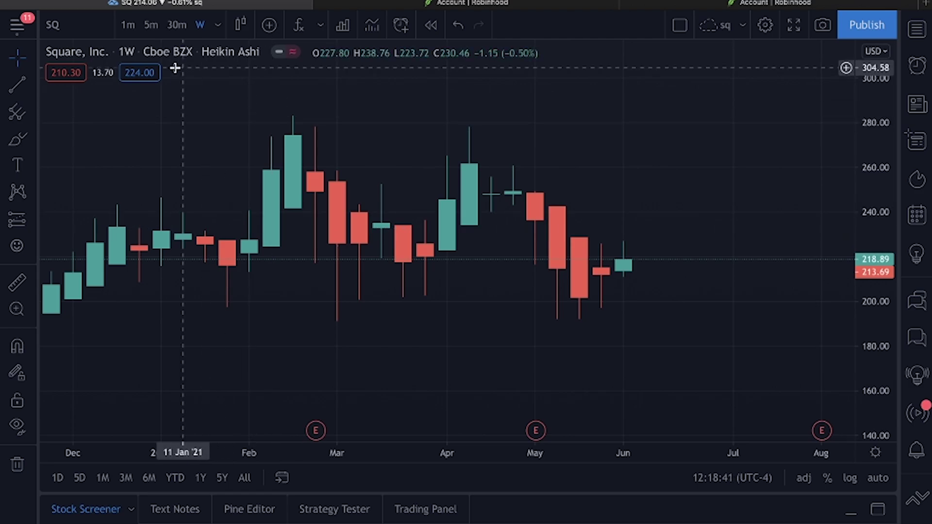
pyautogui.click(152, 26)
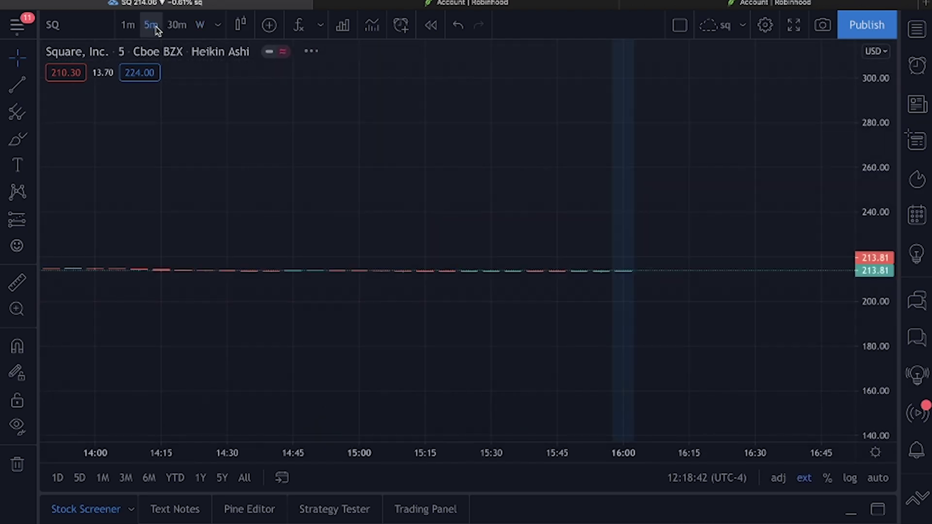
pyautogui.click(80, 479)
pyautogui.scroll(5, 436, 456)
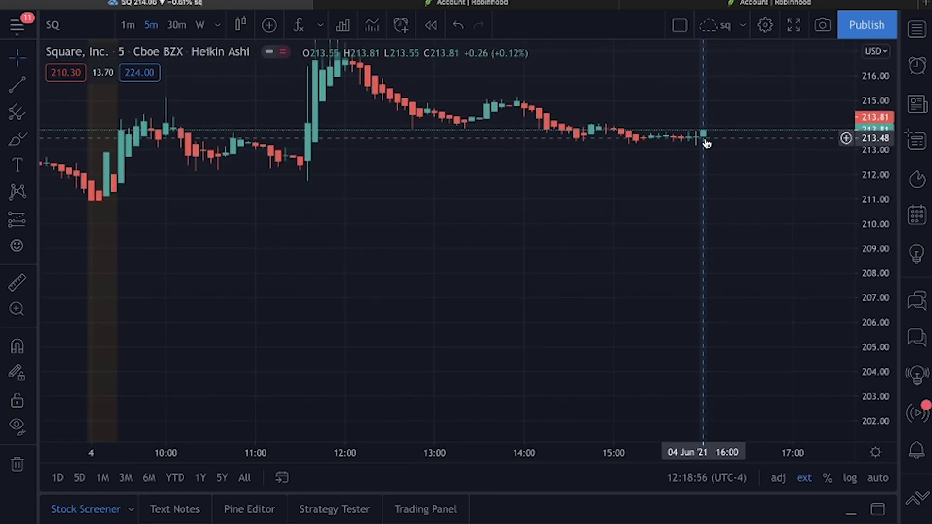
# Step: Display SQ's one-day range at a 1-minute interval
pyautogui.click(177, 25)
pyautogui.doubleClick(836, 455)
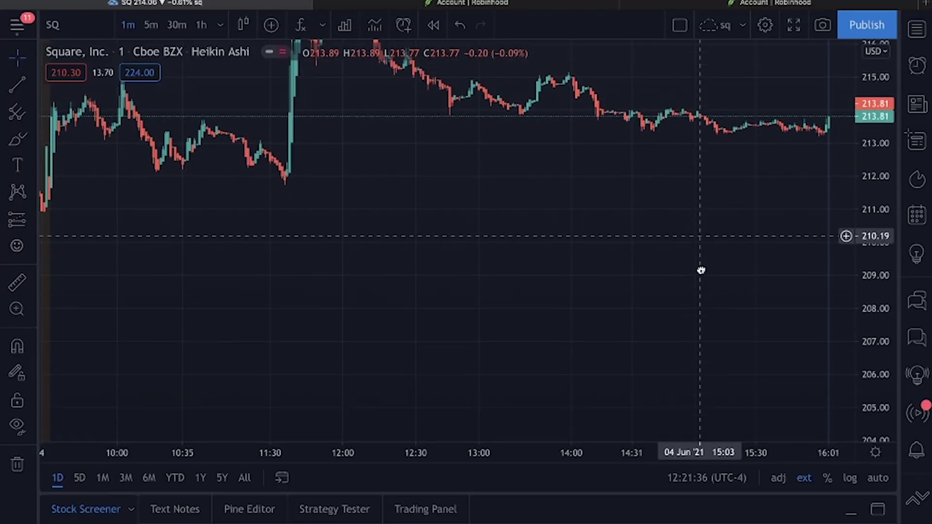
pyautogui.moveTo(701, 271); pyautogui.dragTo(697, 386)
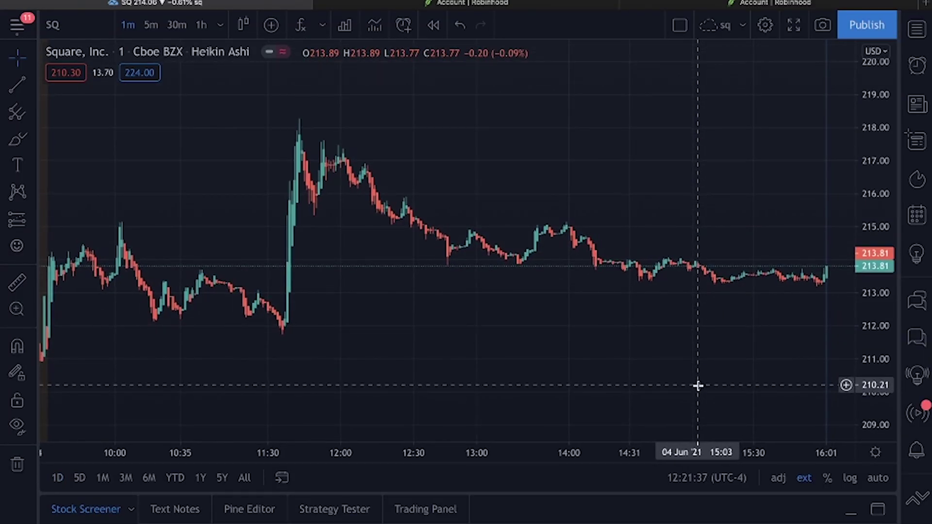
# Step: Find the built-in Moving Average indicator and add it to the chart four times
pyautogui.click(301, 30)
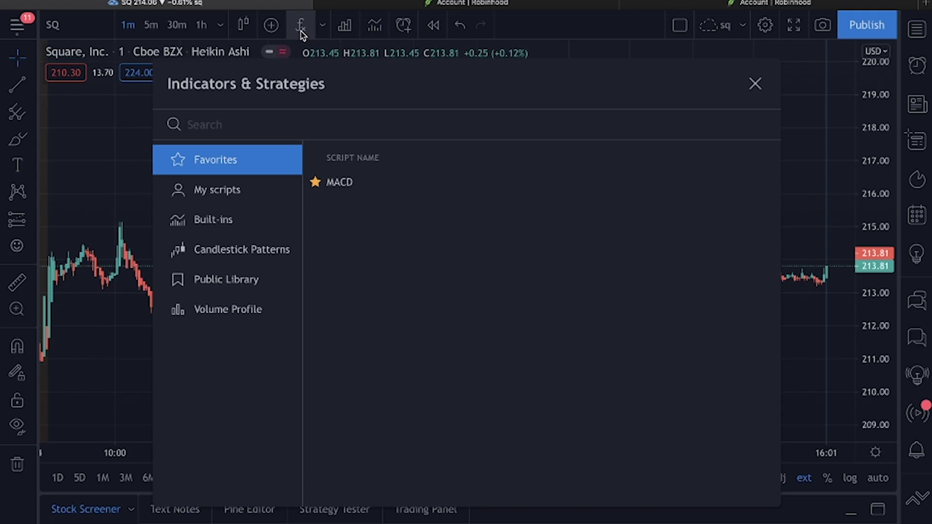
pyautogui.write('ma')
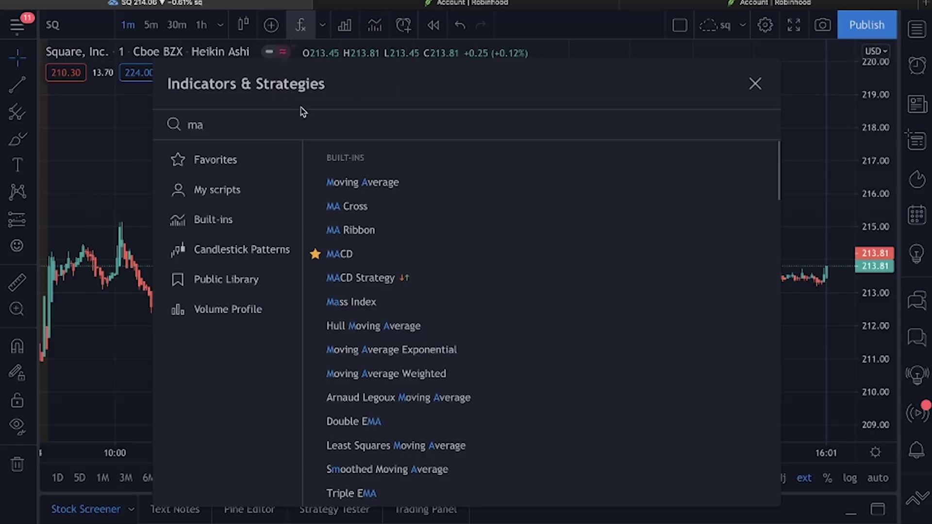
pyautogui.click(352, 183)
pyautogui.click(351, 182)
pyautogui.click(351, 183)
pyautogui.click(352, 184)
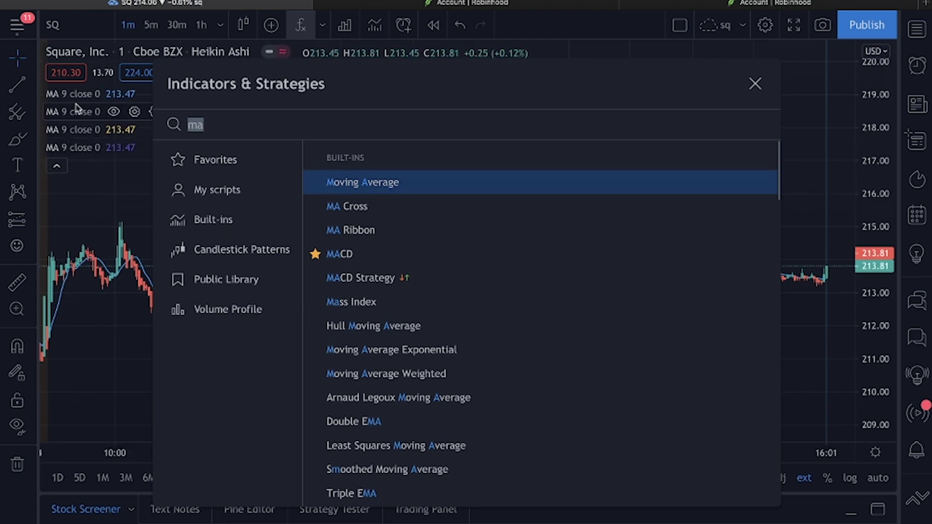
pyautogui.press('Escape')
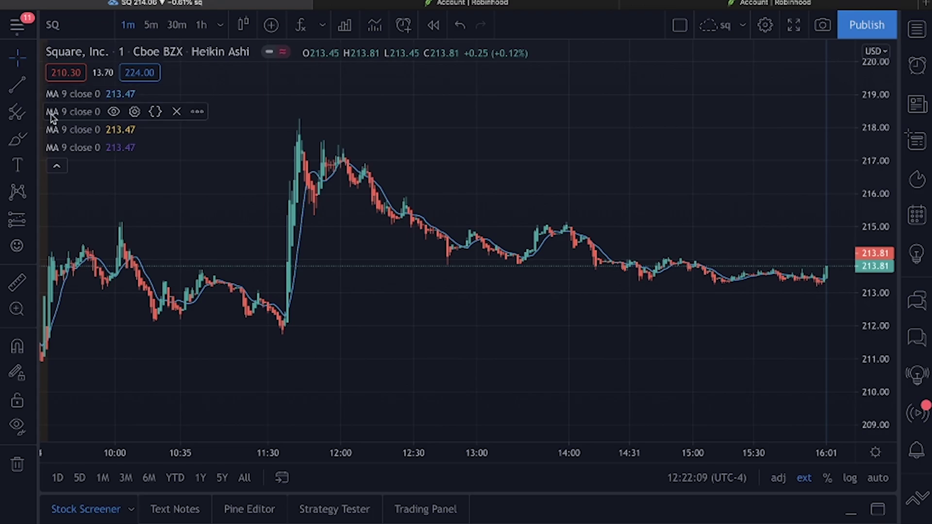
# Step: Set the second moving average's length to 21 and its line color to yellow
pyautogui.click(135, 112)
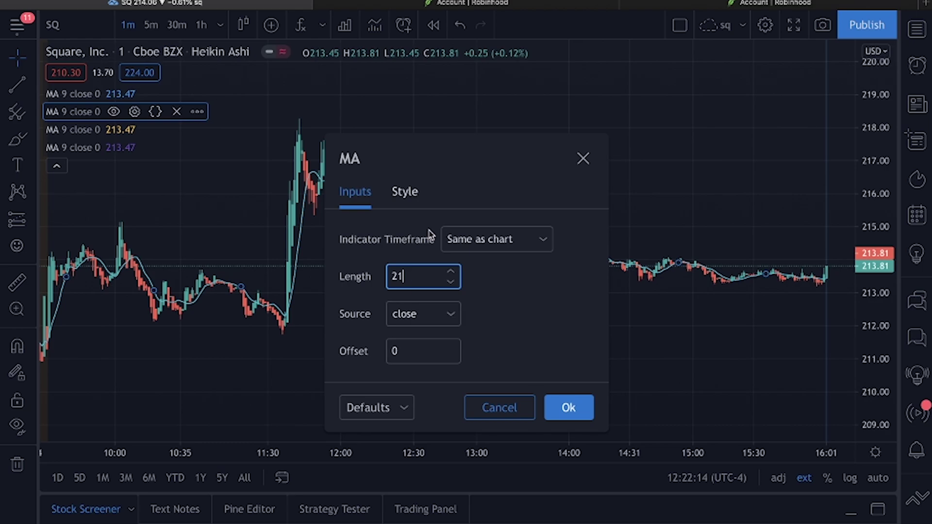
pyautogui.click(403, 195)
pyautogui.click(410, 239)
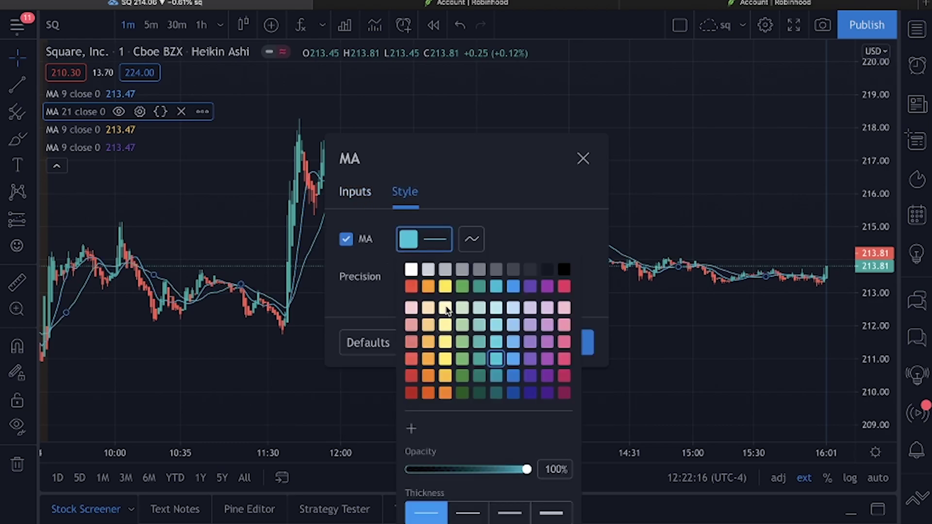
pyautogui.click(445, 286)
pyautogui.click(590, 354)
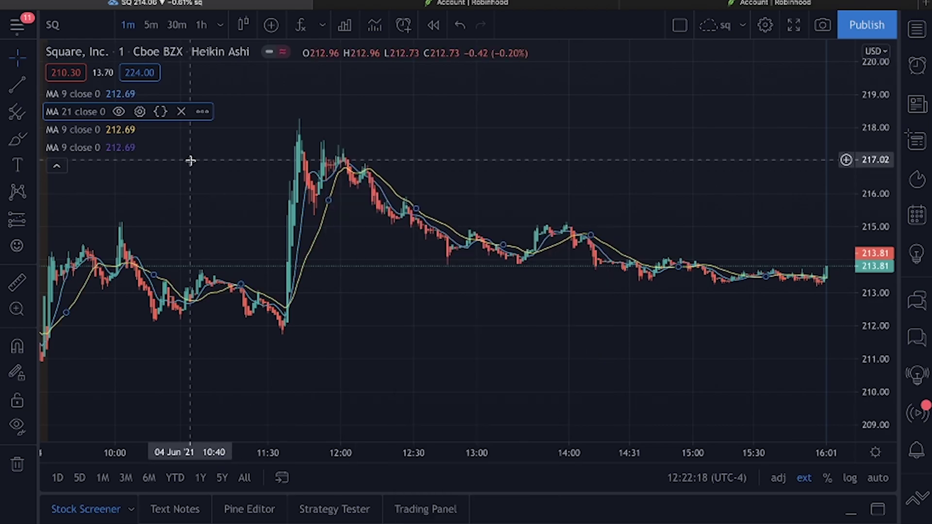
# Step: Set the third moving average's length to 100 and its line color to pinkish red
pyautogui.doubleClick(75, 131)
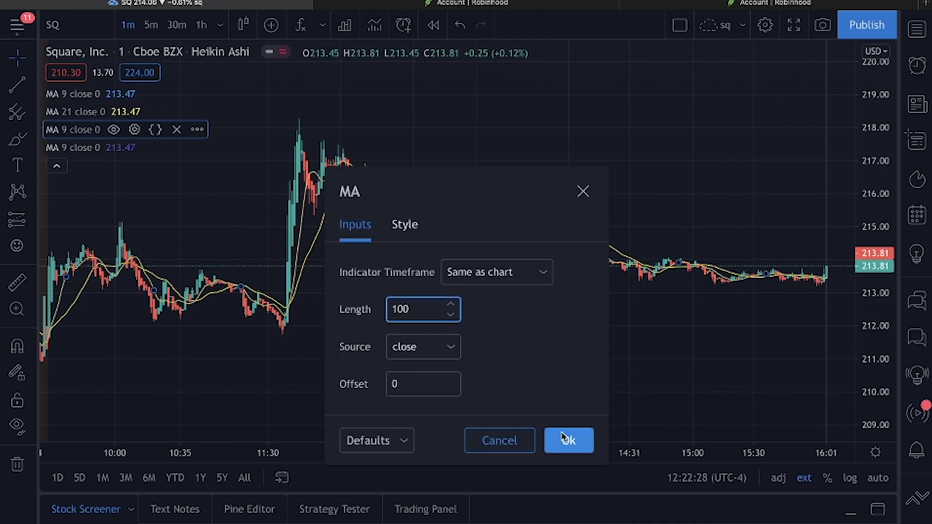
pyautogui.click(405, 225)
pyautogui.click(420, 245)
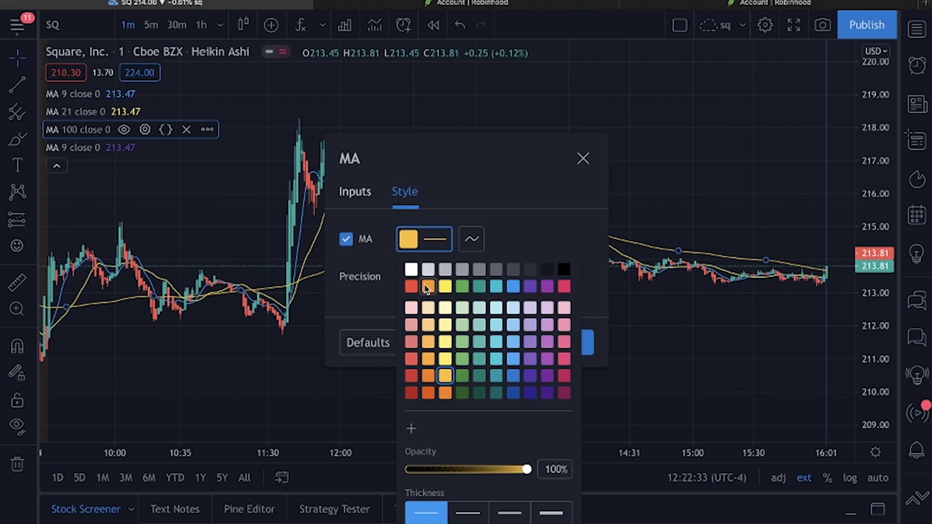
pyautogui.click(565, 286)
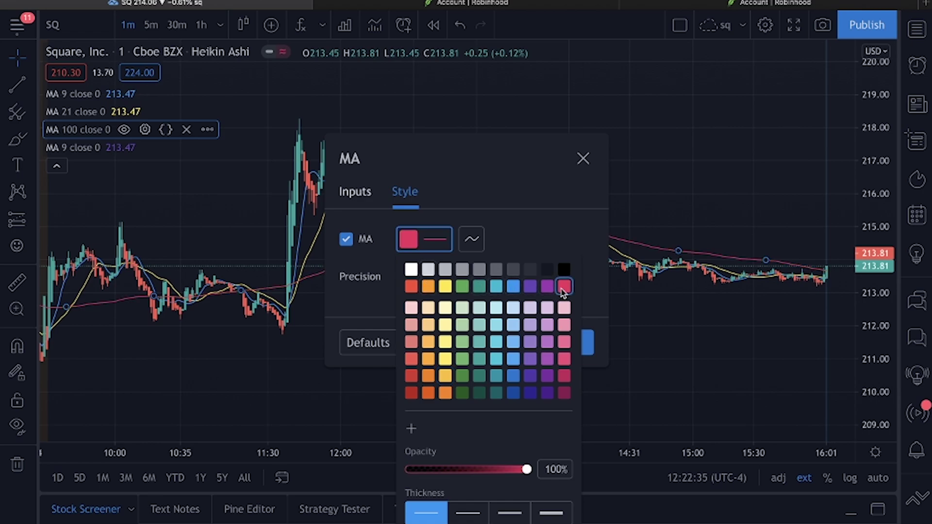
pyautogui.click(229, 181)
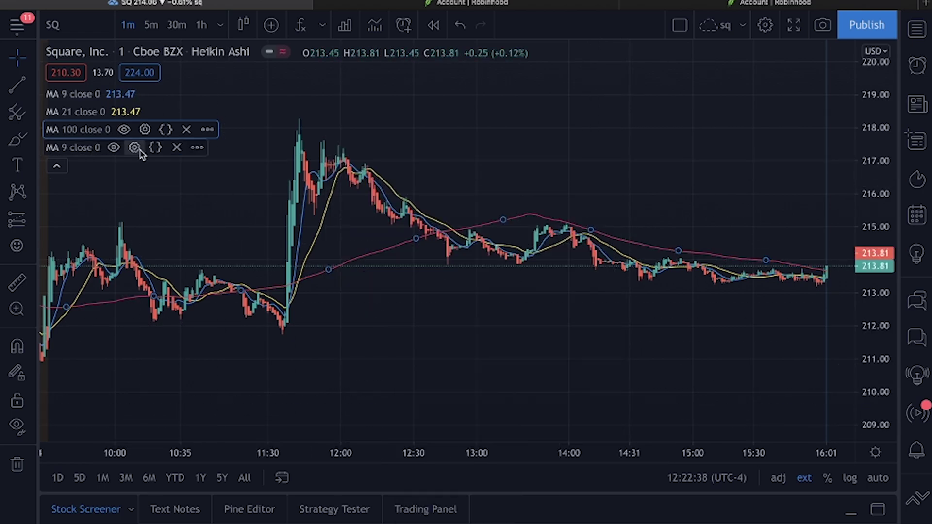
# Step: Set the fourth moving average's length to 200 and its line color to blue
pyautogui.click(135, 147)
pyautogui.click(357, 226)
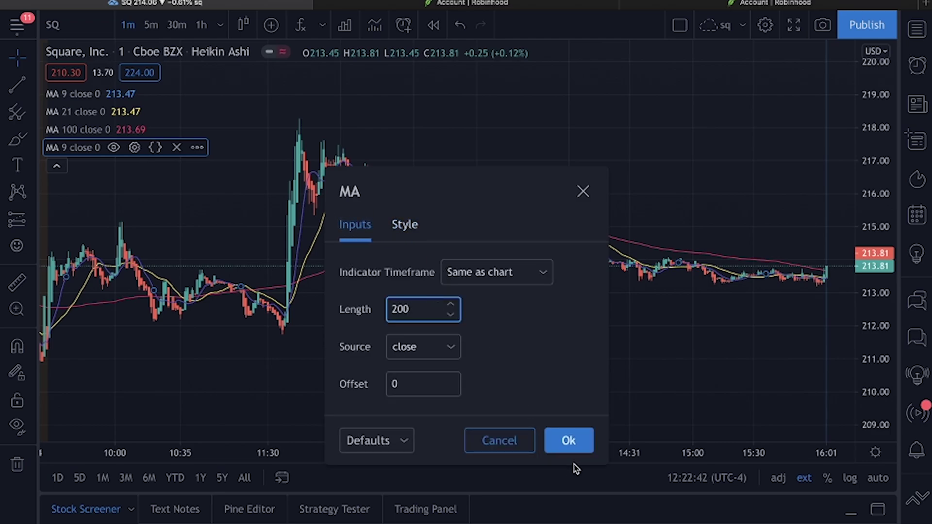
pyautogui.click(401, 226)
pyautogui.click(434, 270)
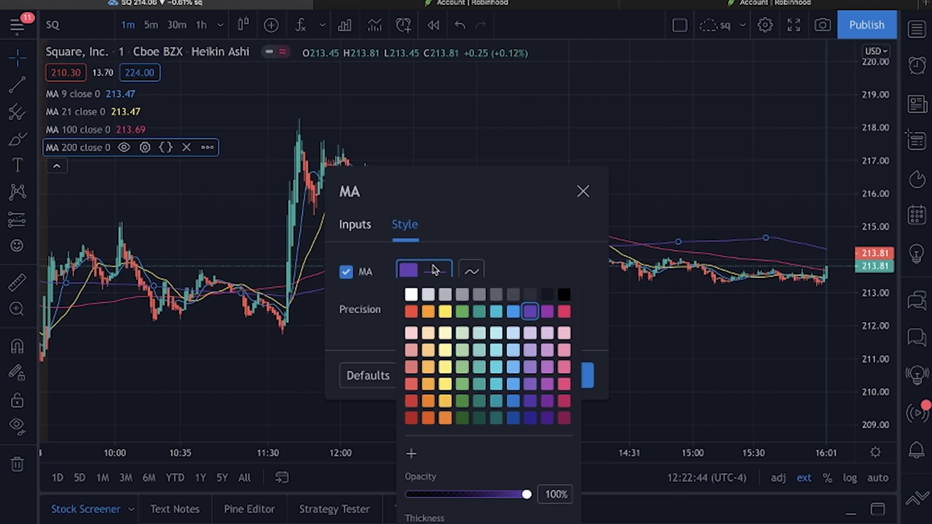
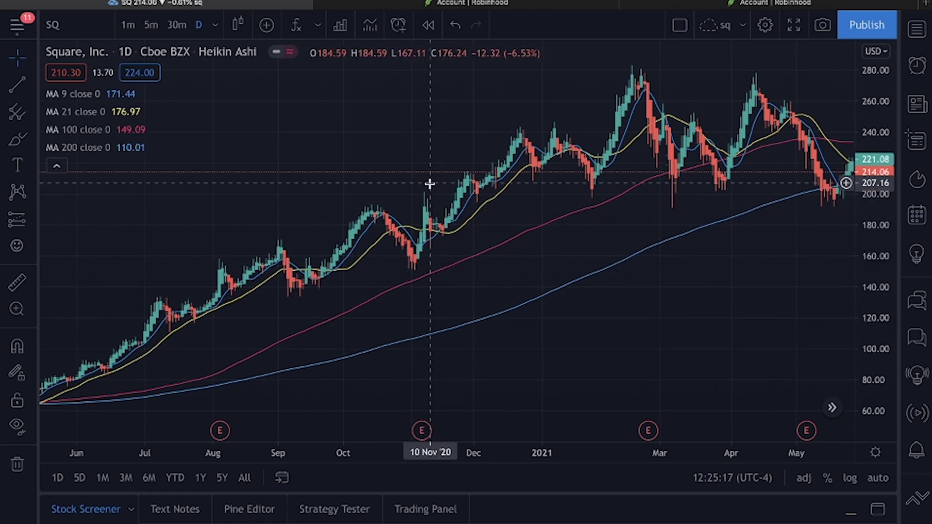
# Step: Compare SQ's one-year daily range with its one-month 30-minute range, and return to the one-year range
pyautogui.click(199, 478)
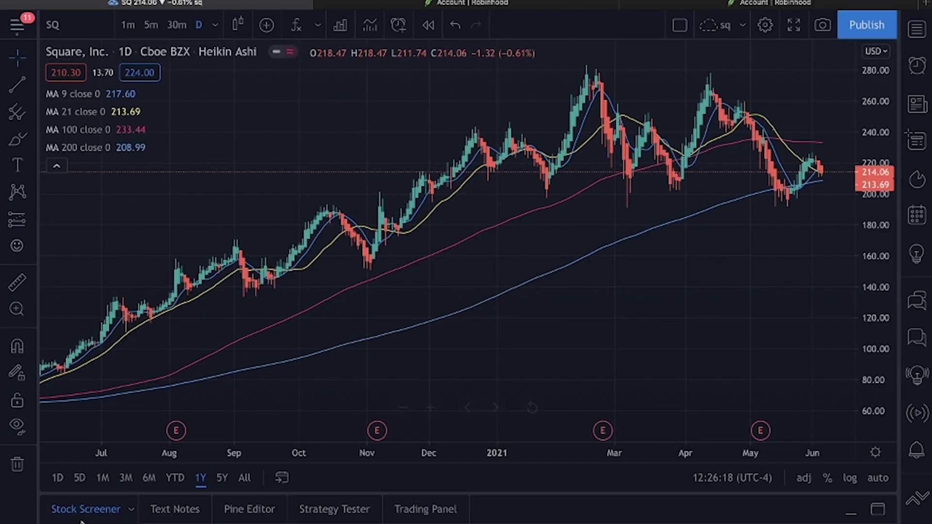
pyautogui.click(94, 479)
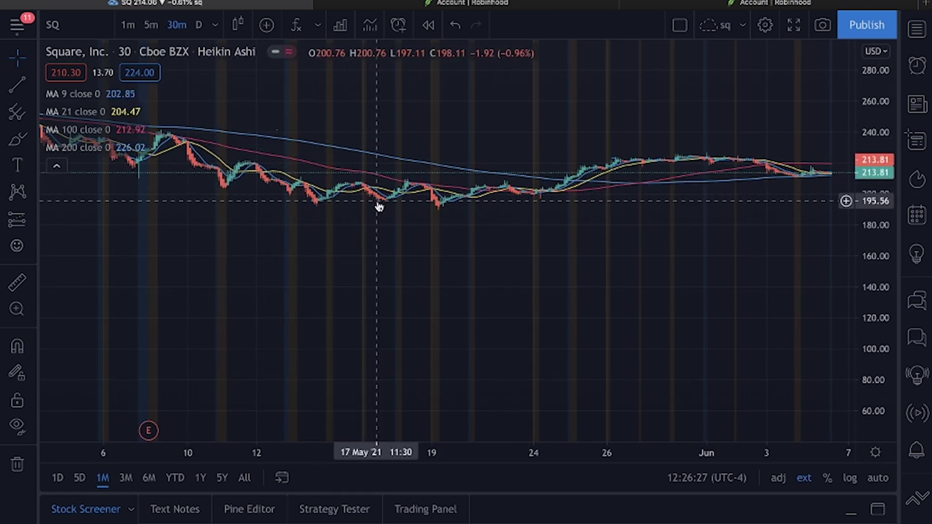
pyautogui.click(200, 479)
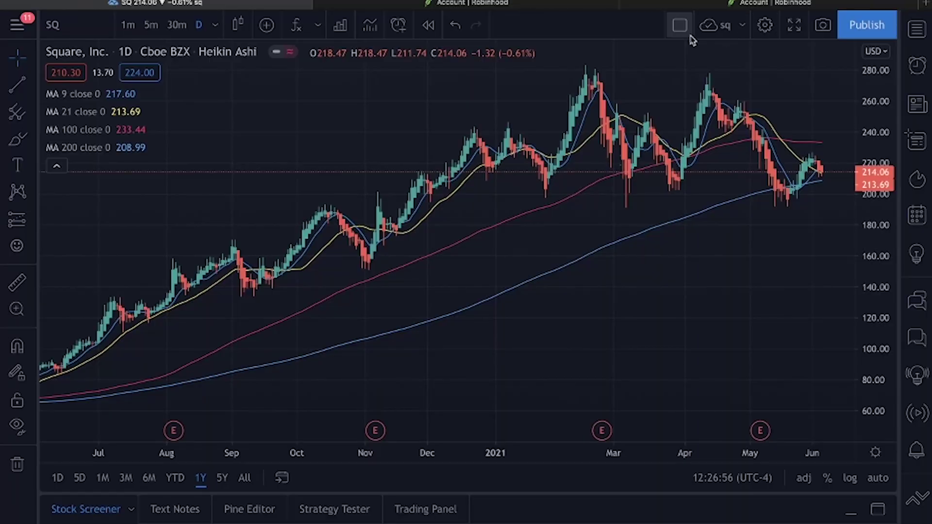
# Step: Switch to a two-by-two layout of four charts and load GameStop Corporation (GME, NYSE) in the 1-minute SQ chart
pyautogui.click(680, 30)
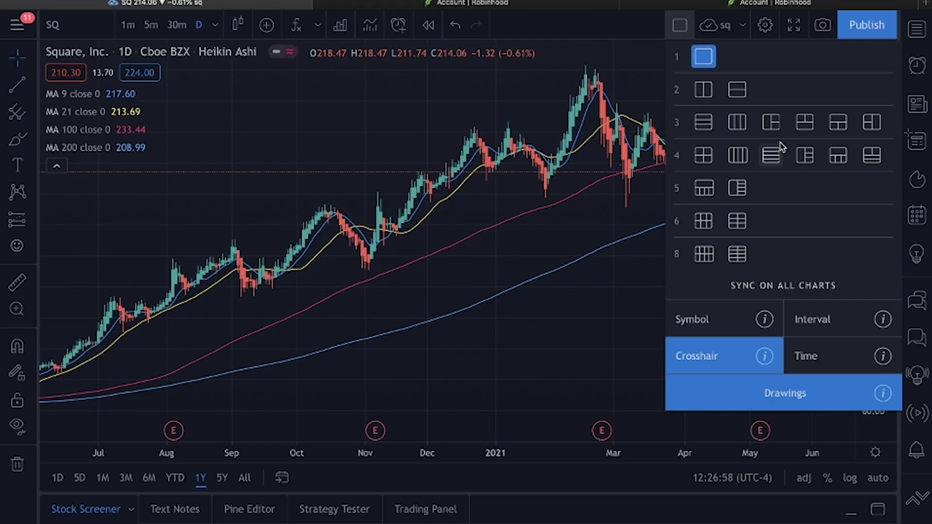
pyautogui.click(703, 156)
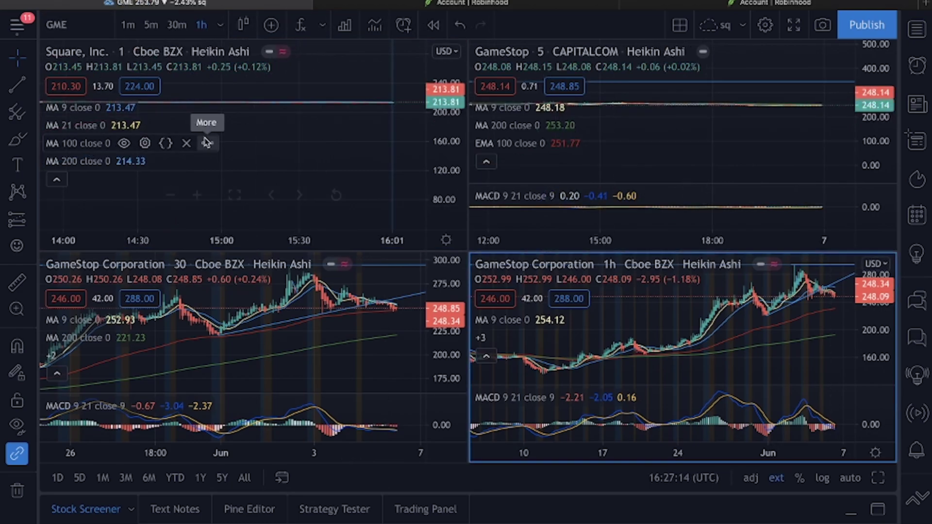
pyautogui.click(207, 142)
pyautogui.click(53, 25)
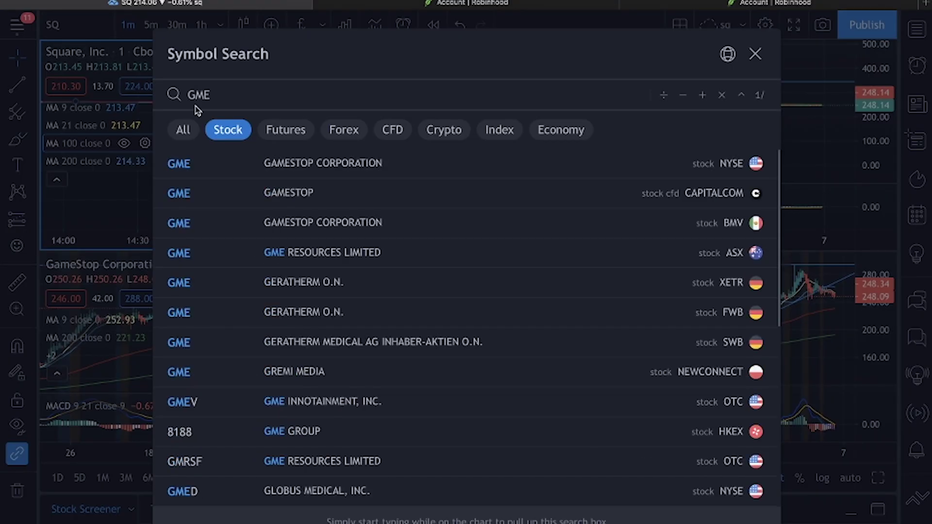
pyautogui.click(283, 160)
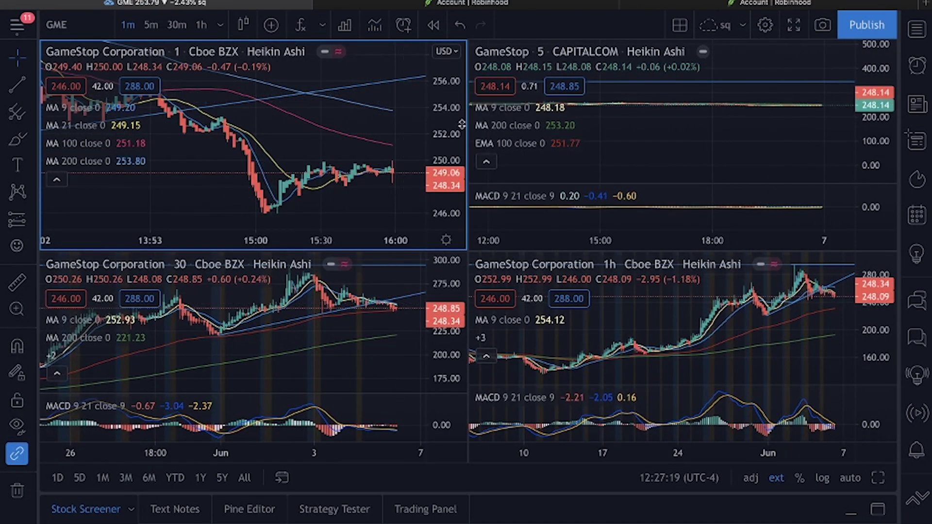
# Step: Stretch the price scale of the 5-minute GameStop chart so its candles fill more of the pane
pyautogui.click(879, 165)
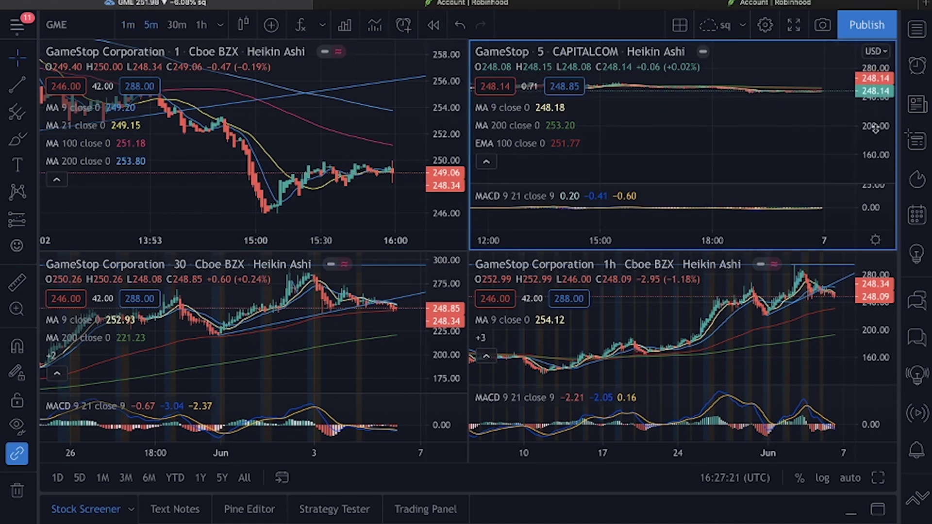